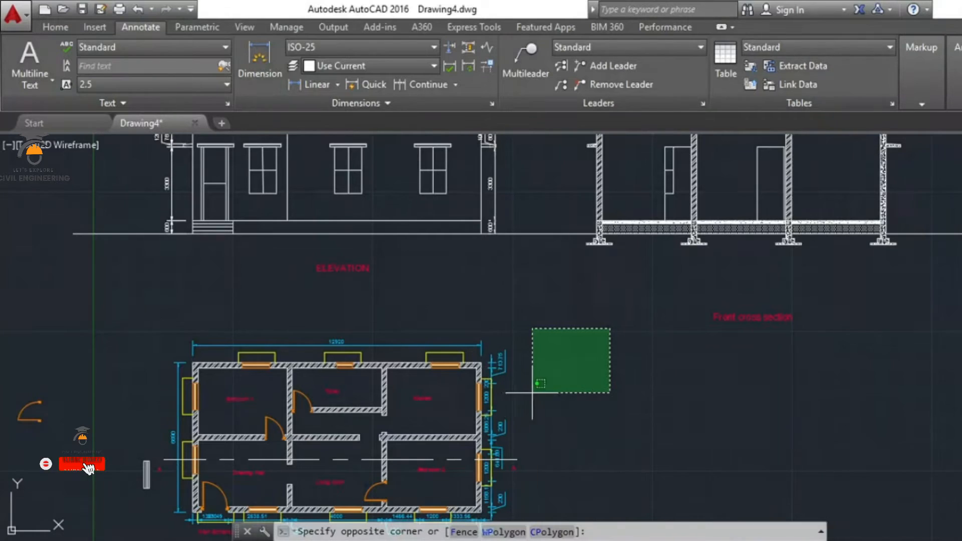
- Examine the floor plan, elevation and cross-section drawings, and cancel the open crossing selection
scroll(546, 393, "down", 2)
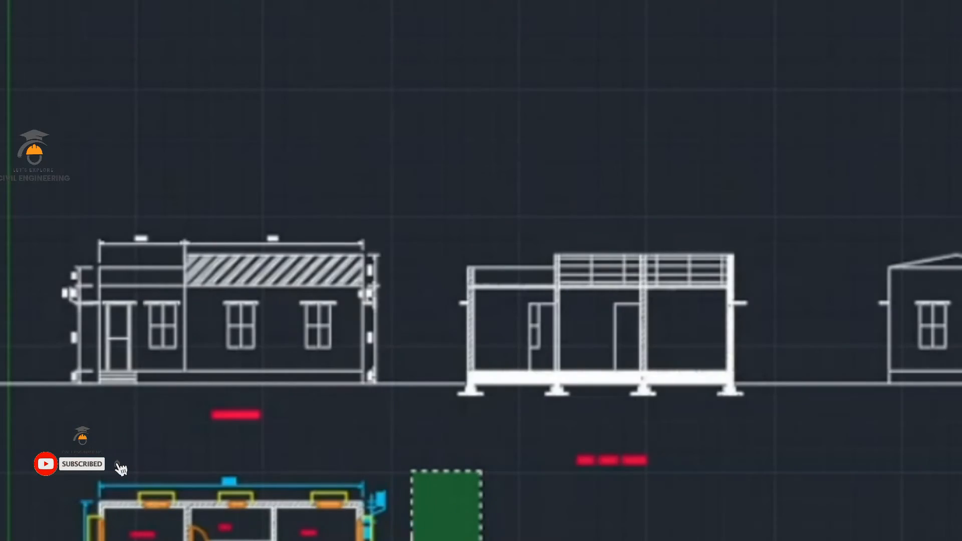
scroll(543, 415, "up", 2)
scroll(434, 471, "down", 2)
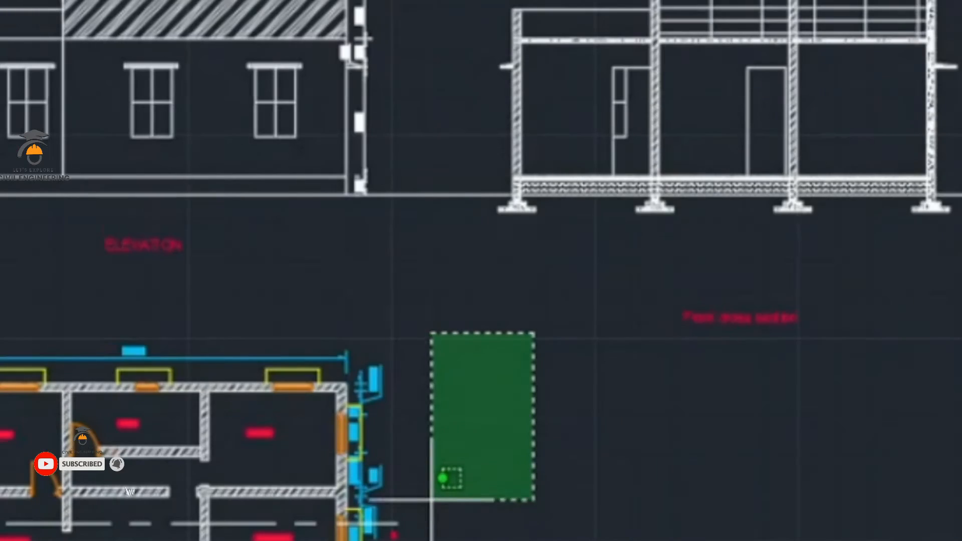
scroll(429, 521, "up", 2)
scroll(508, 445, "down", 2)
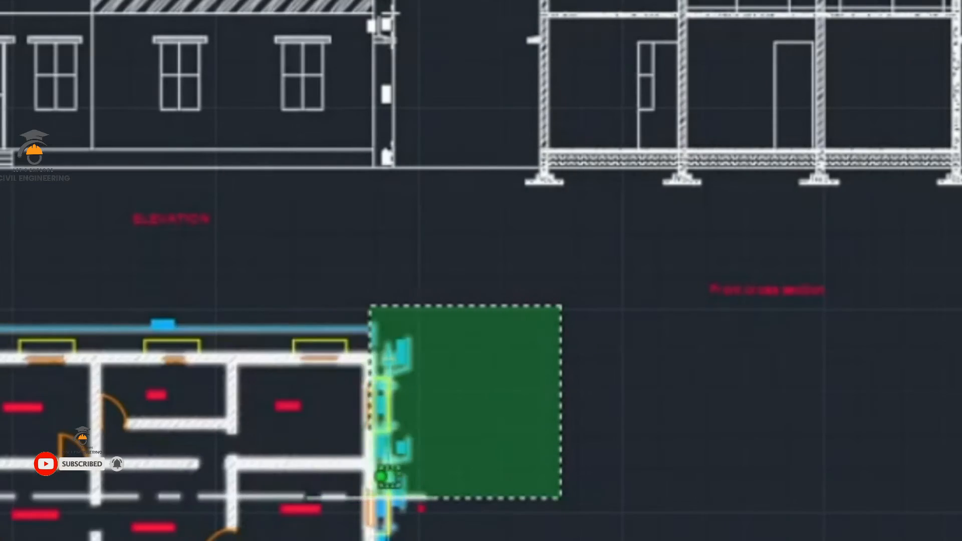
scroll(373, 474, "up", 3)
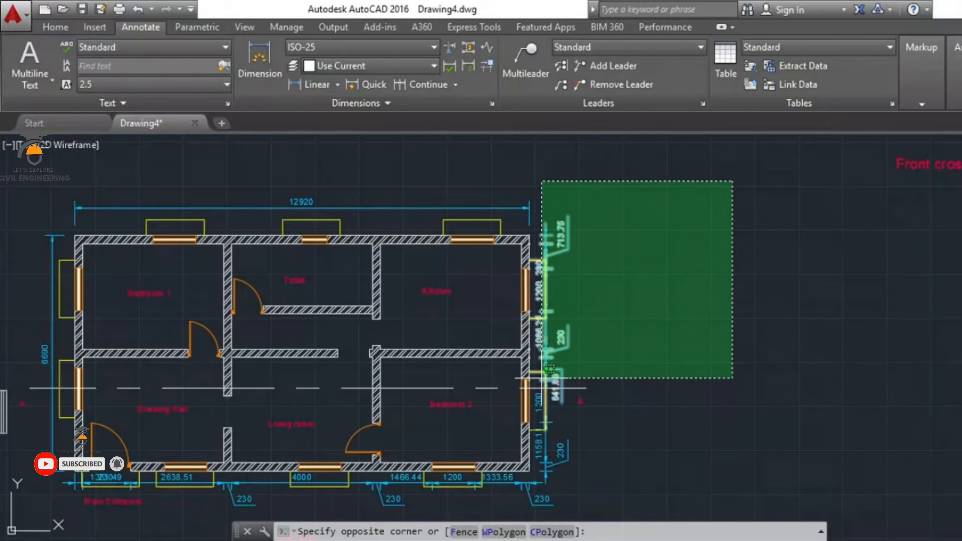
scroll(543, 373, "up", 4)
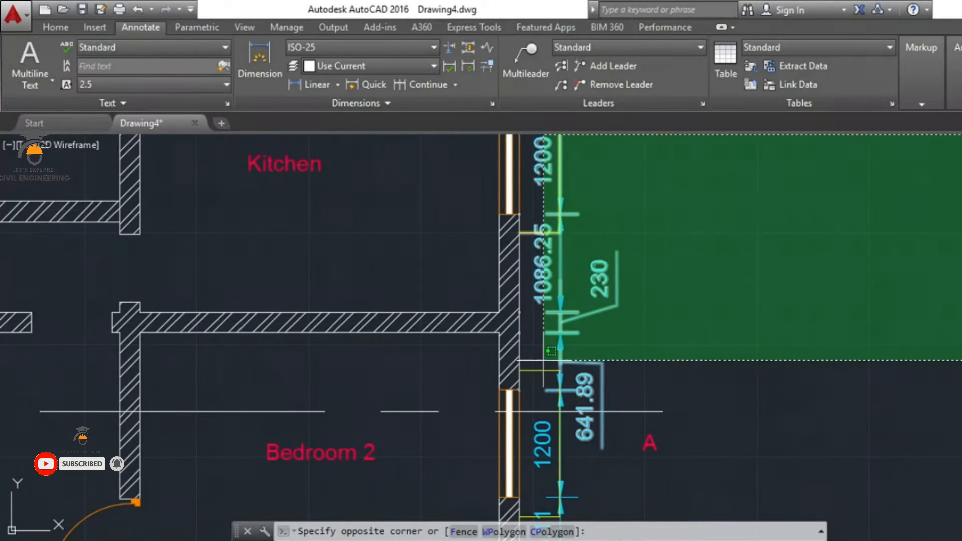
scroll(543, 366, "down", 2)
scroll(544, 375, "down", 2)
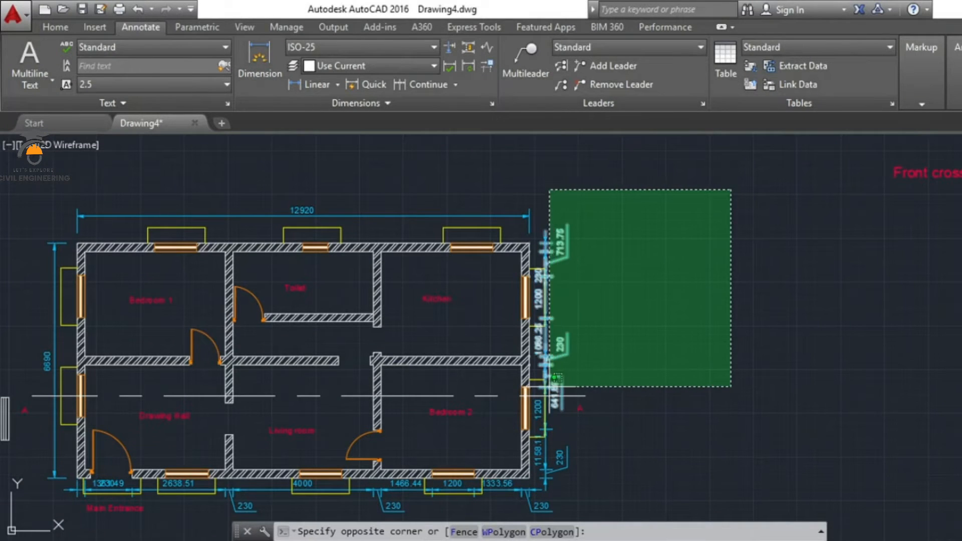
scroll(638, 326, "down", 2)
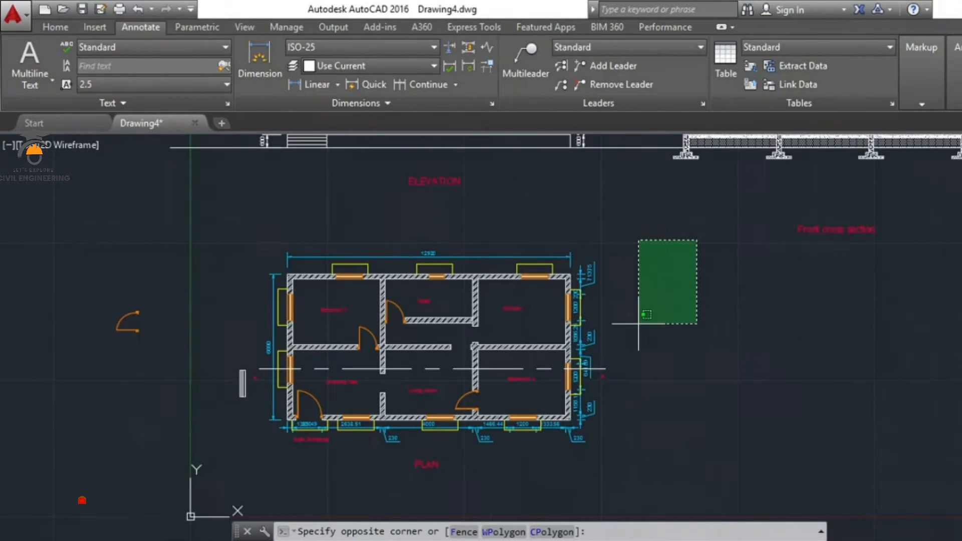
key("Escape")
- Crossing-select the three yellow window sunshades above the plan's upper wall, erase them, and undo the erasure
scroll(404, 221, "up", 2)
scroll(404, 221, "up", 4)
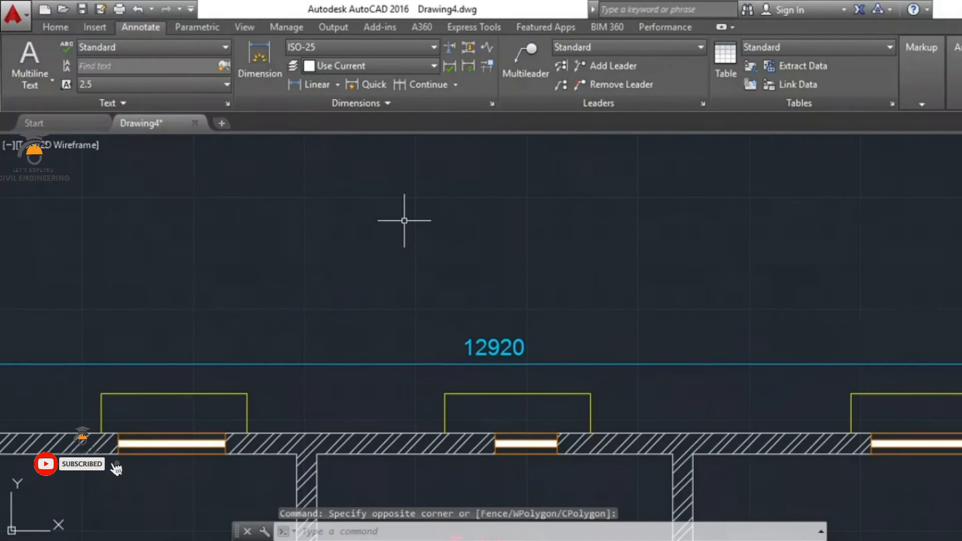
scroll(404, 218, "down", 2)
left_click(791, 337)
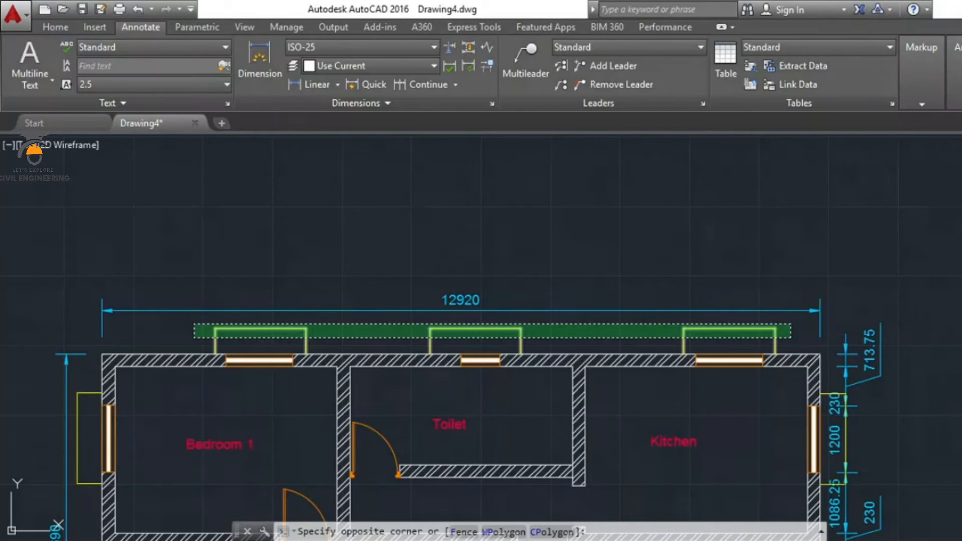
left_click(195, 324)
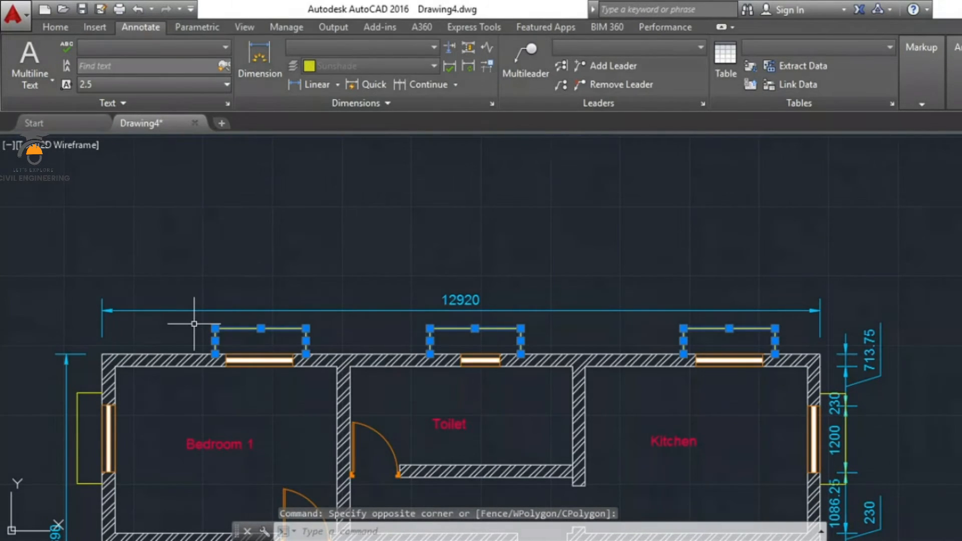
key("Delete")
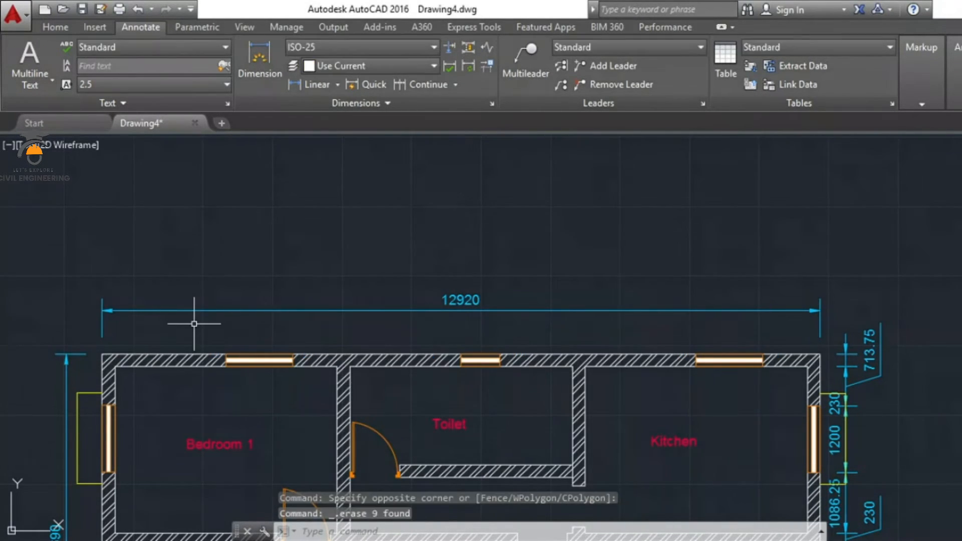
key("ctrl+z")
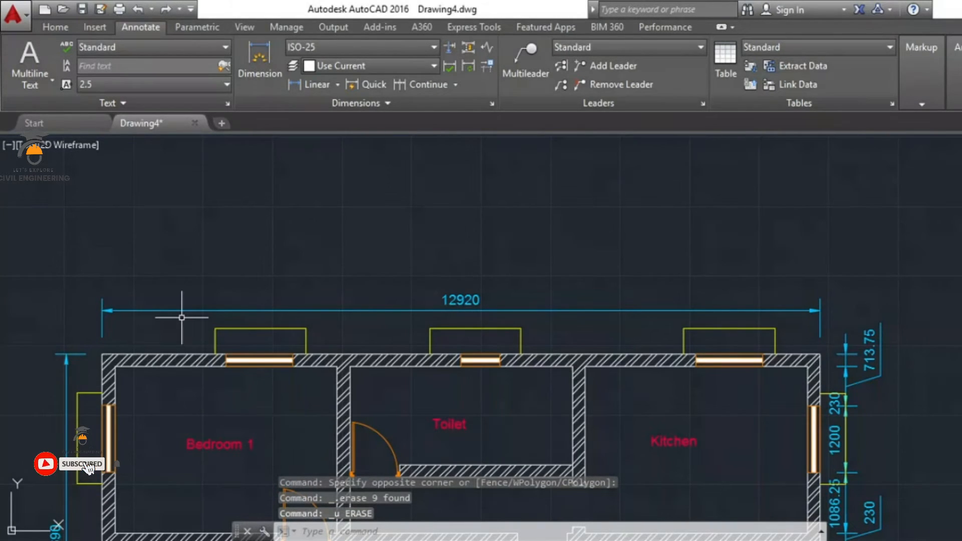
- Window-select the sunshades and window lines along the plan's upper wall, inspect which objects are selected, and clear the selection
left_click(181, 317)
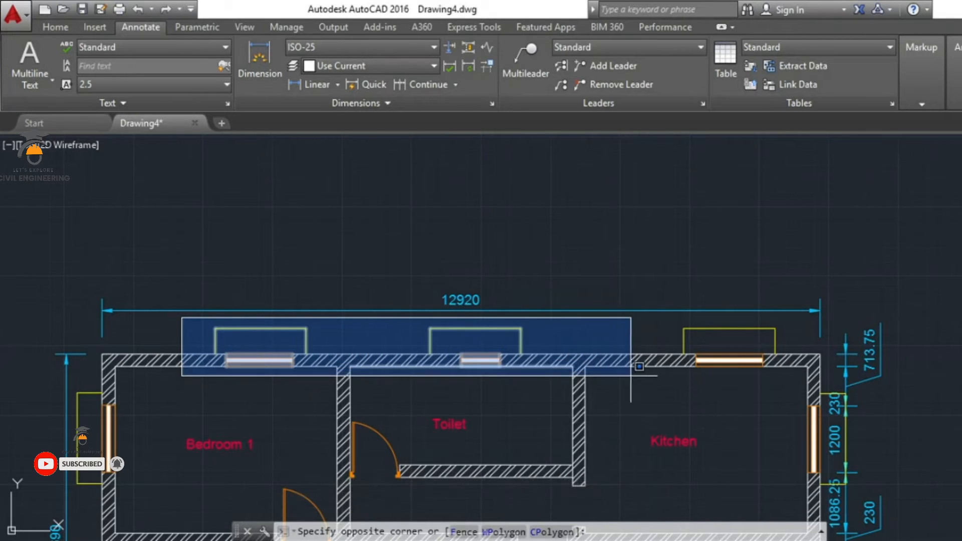
left_click(793, 361)
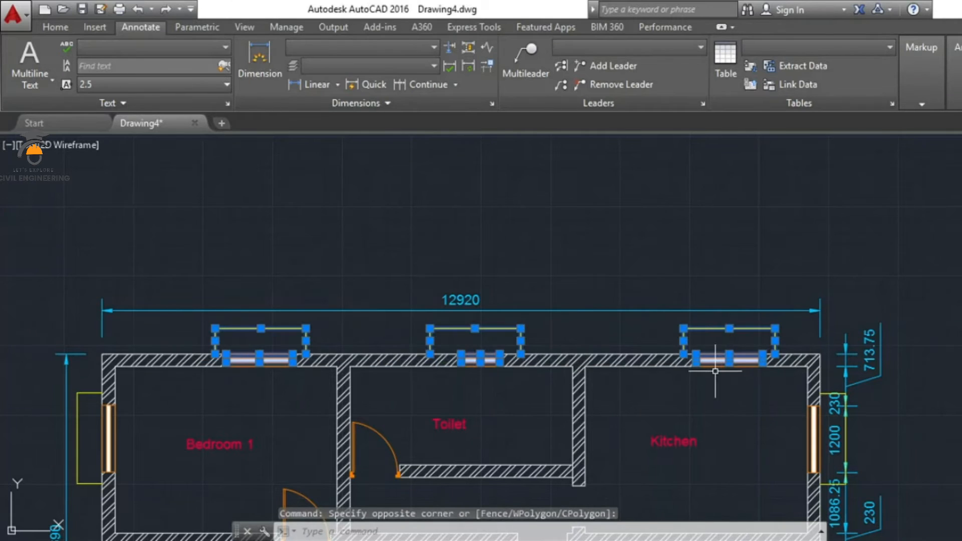
scroll(721, 365, "up", 10)
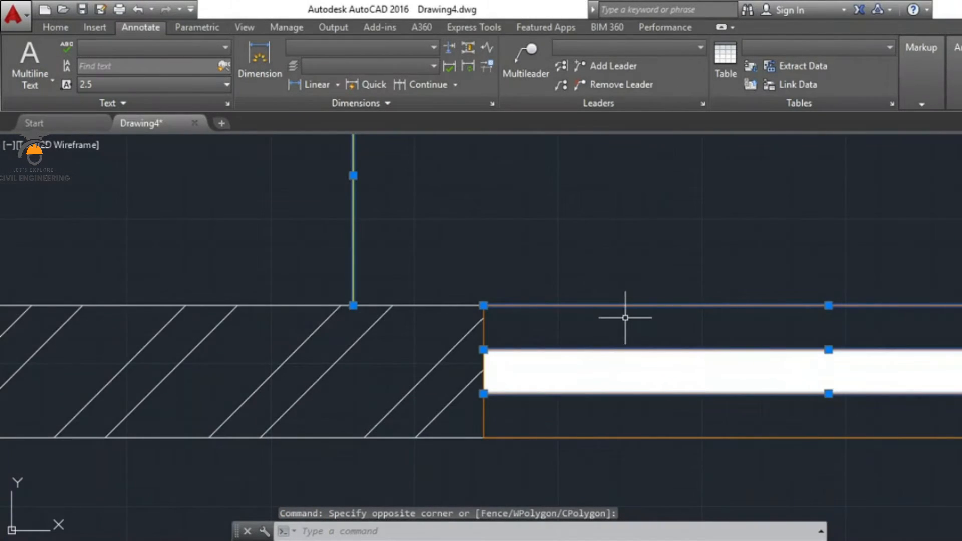
scroll(625, 318, "down", 6)
scroll(666, 316, "up", 2)
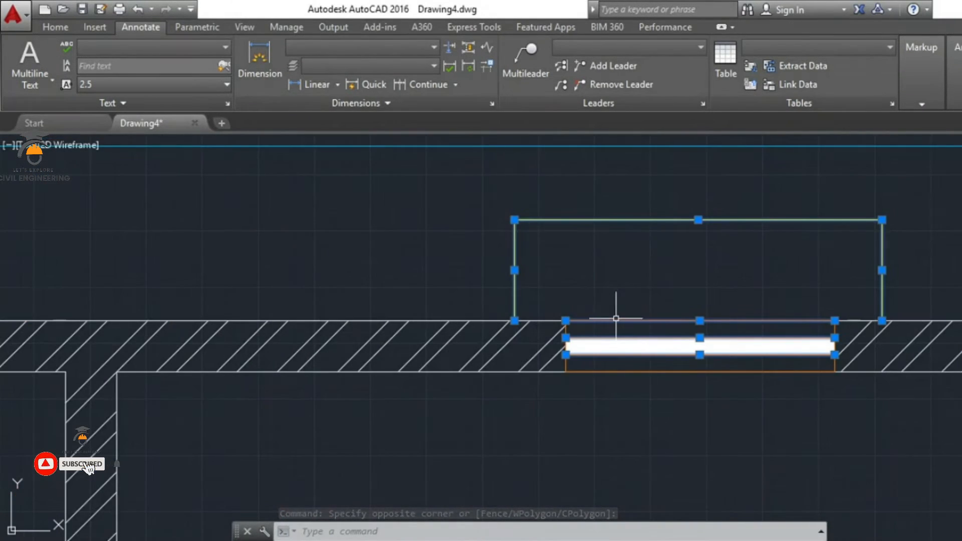
scroll(616, 318, "down", 8)
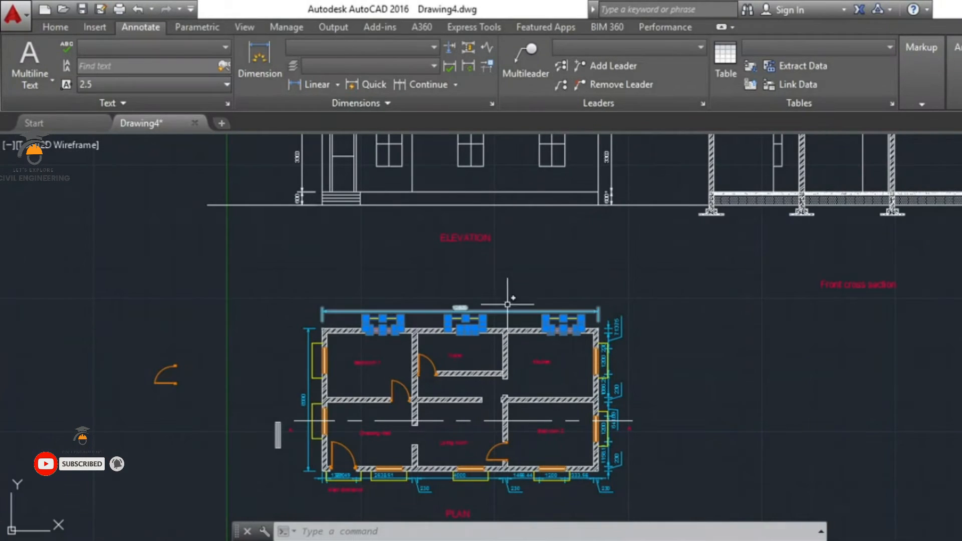
key("Escape")
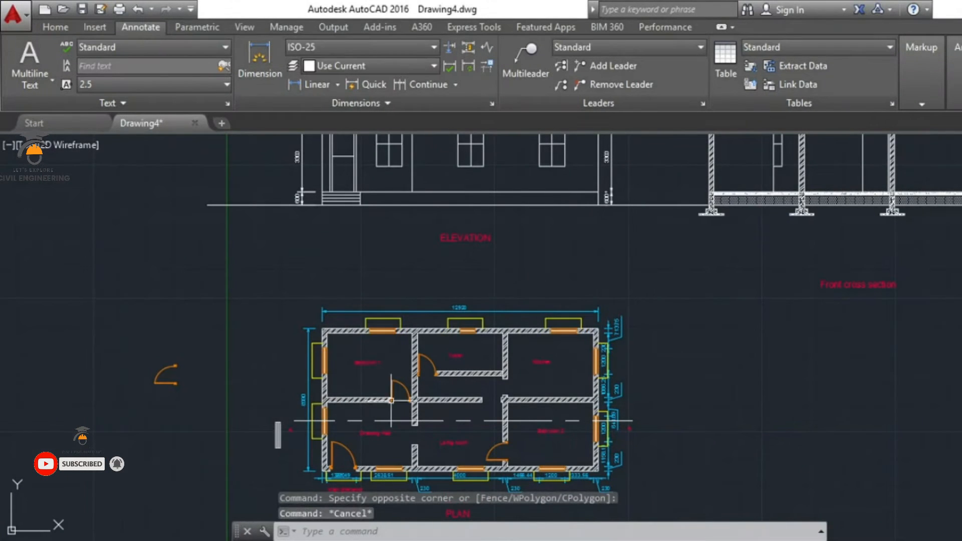
- Try crossing selections around the toilet door and its adjoining walls, clearing the selection each time
scroll(391, 400, "down", 2)
scroll(433, 281, "up", 5)
scroll(436, 321, "down", 5)
scroll(571, 501, "up", 1)
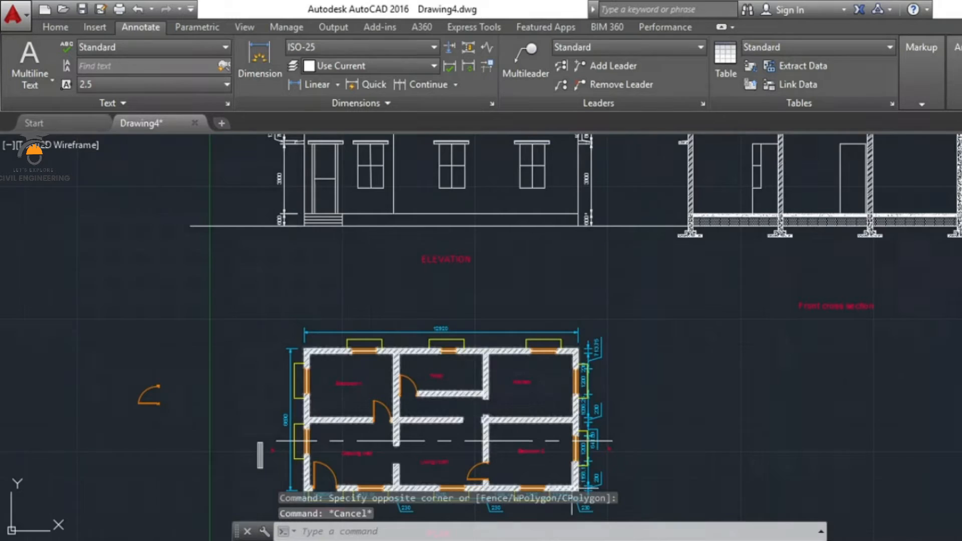
scroll(373, 396, "up", 6)
left_click(536, 165)
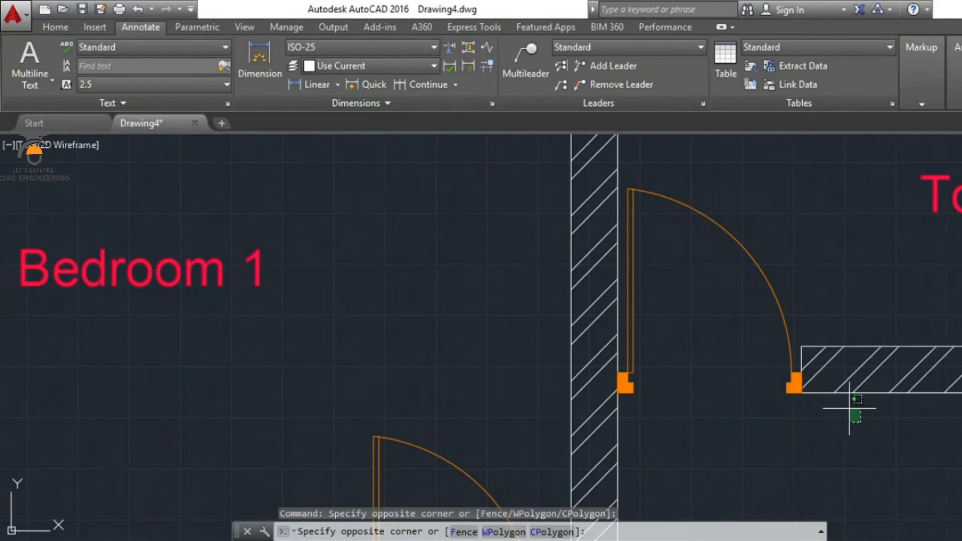
left_click(517, 172)
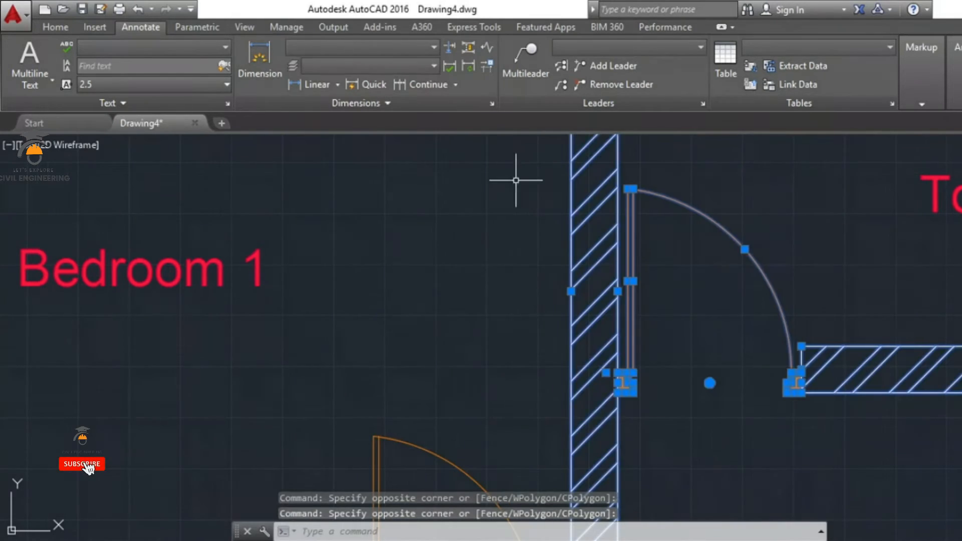
scroll(519, 180, "down", 5)
scroll(512, 143, "up", 5)
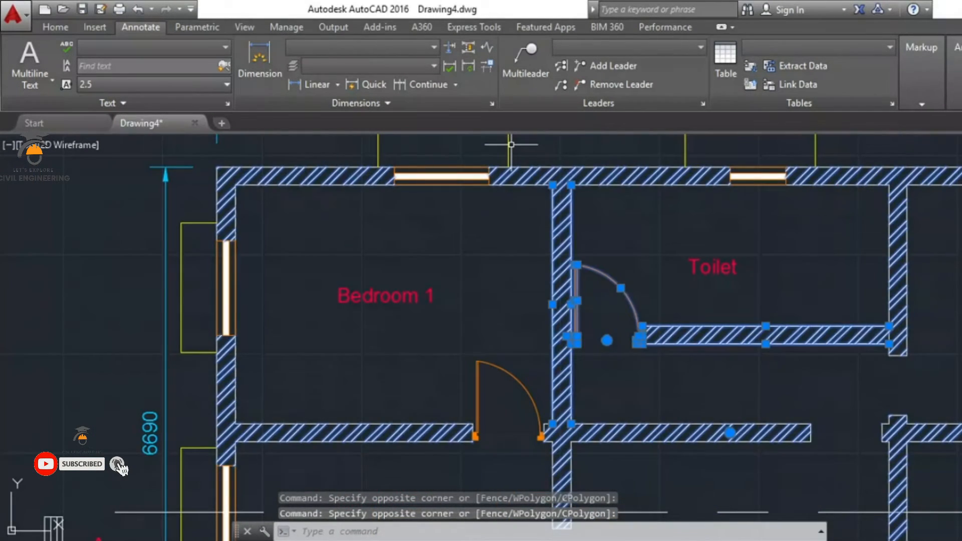
key("Escape")
left_click(681, 366)
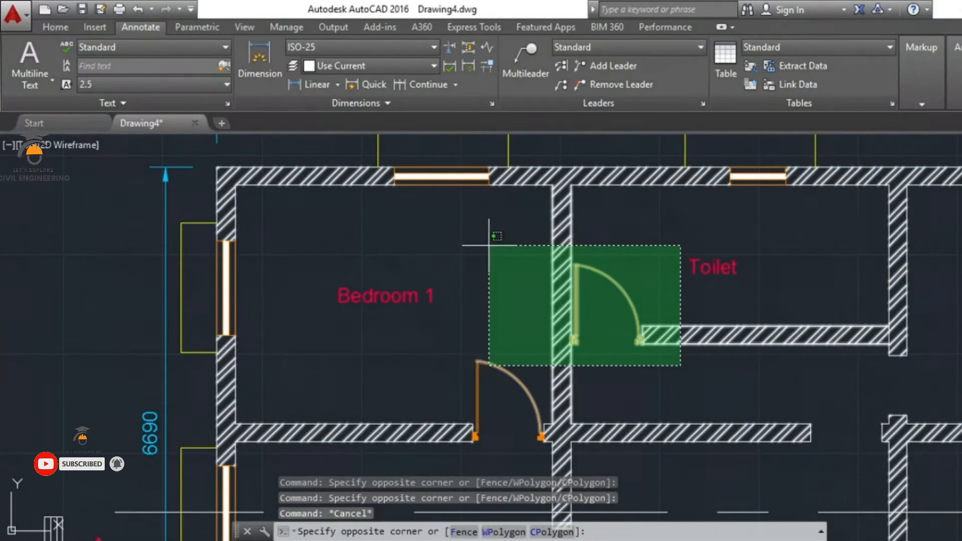
left_click(528, 256)
key("Escape")
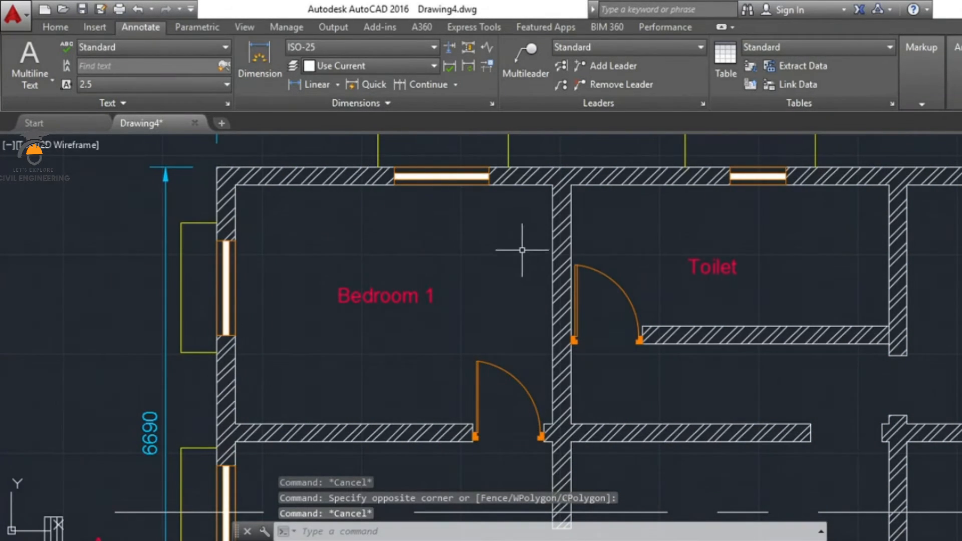
- Window-select the toilet door, cut it to the clipboard, try pasting it, and undo the cut
left_click(530, 246)
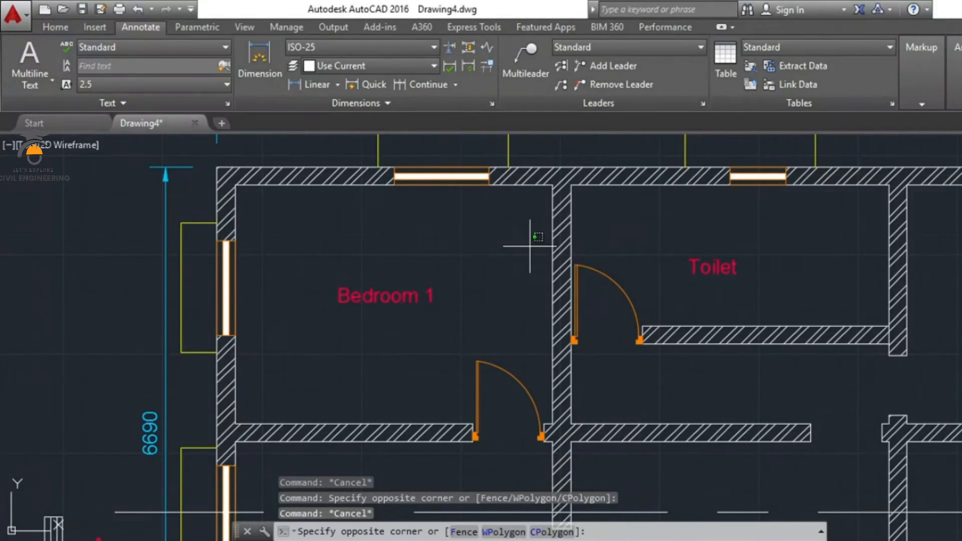
left_click(652, 364)
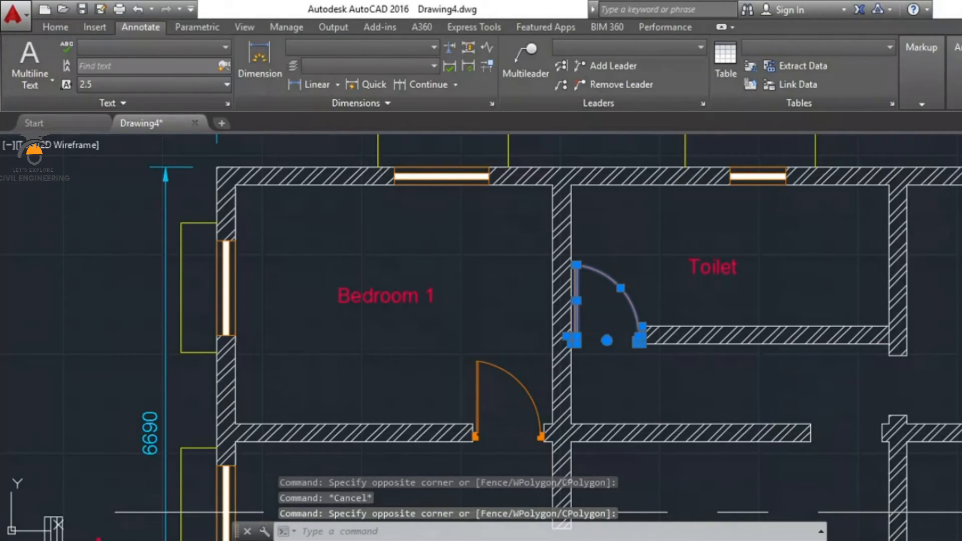
key("ctrl+x")
key("ctrl+v")
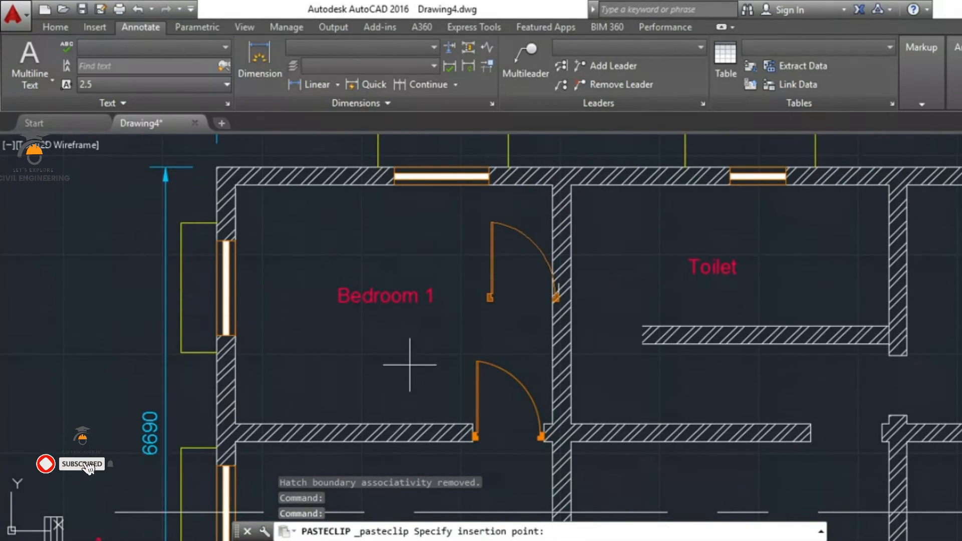
key("Escape")
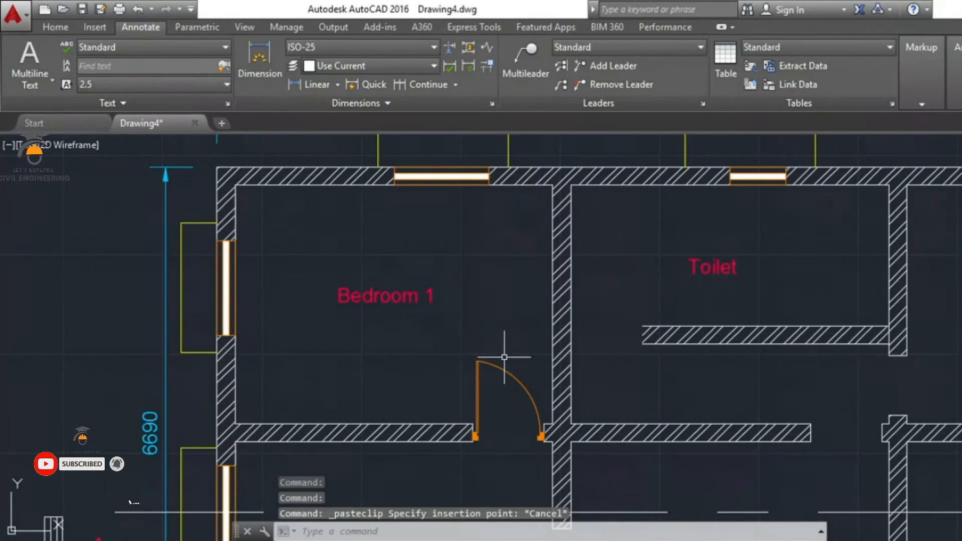
key("ctrl+z")
key("ctrl+z")
- Select dimensions along the plan's outer walls, including the wall-thickness dimensions, the main entrance dimensions and the overall 6690 dimension
scroll(589, 291, "up", 2)
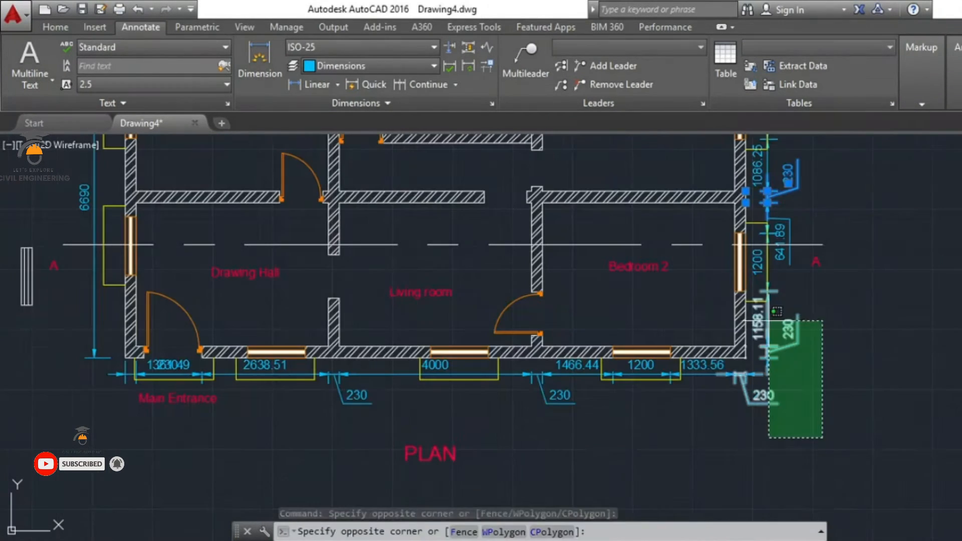
left_click(767, 320)
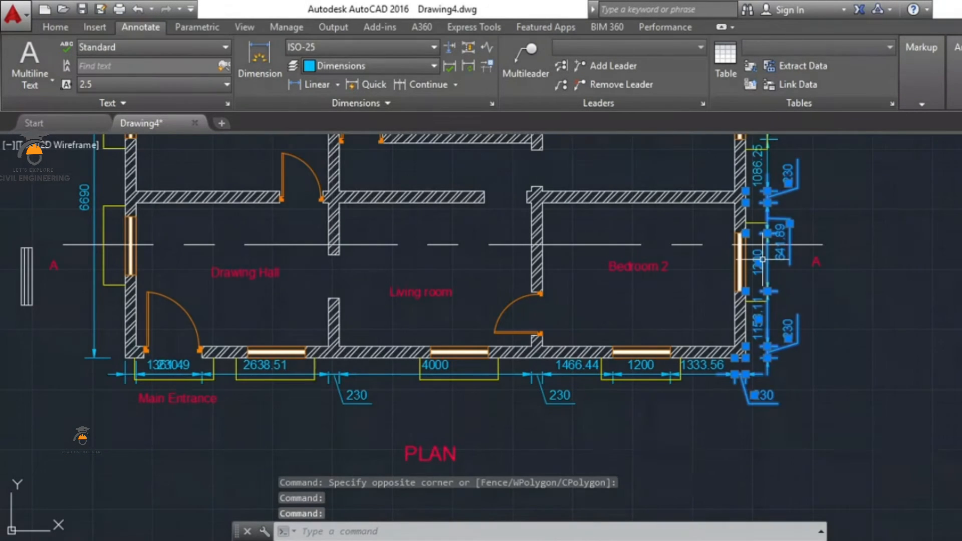
left_click(618, 416)
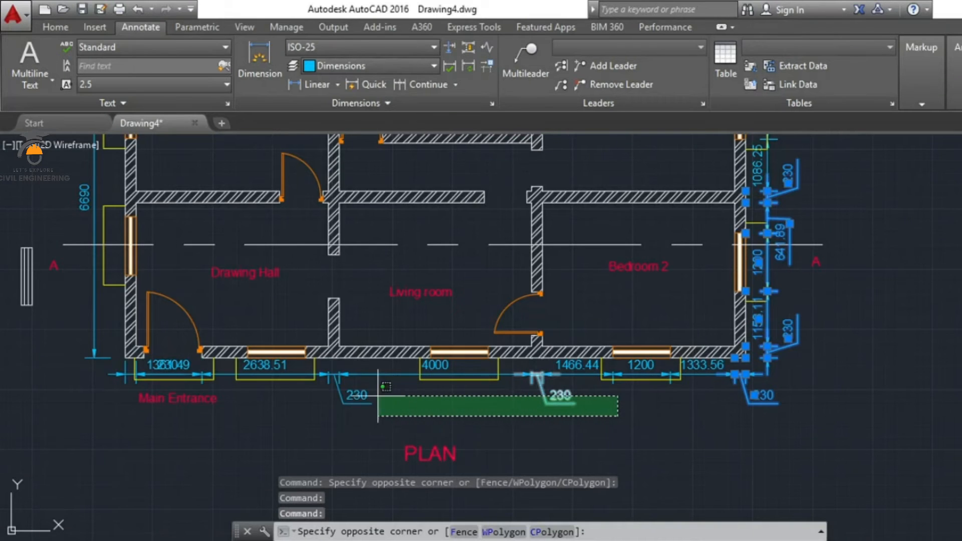
left_click(232, 388)
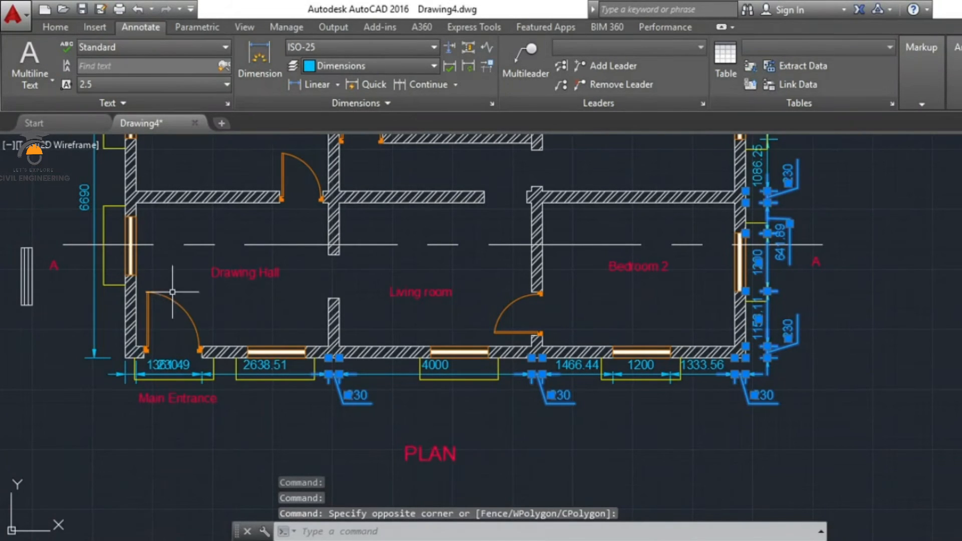
left_click(110, 358)
left_click(95, 294)
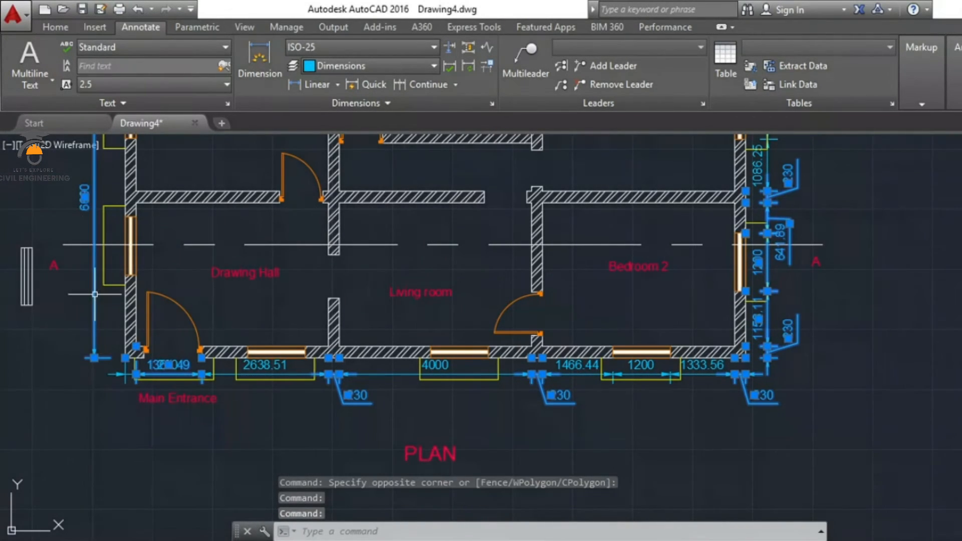
- Window-select the inner panel lines of the door beside the first interior wall in the cross section, and clear the selection
scroll(174, 325, "down", 4)
scroll(383, 195, "up", 2)
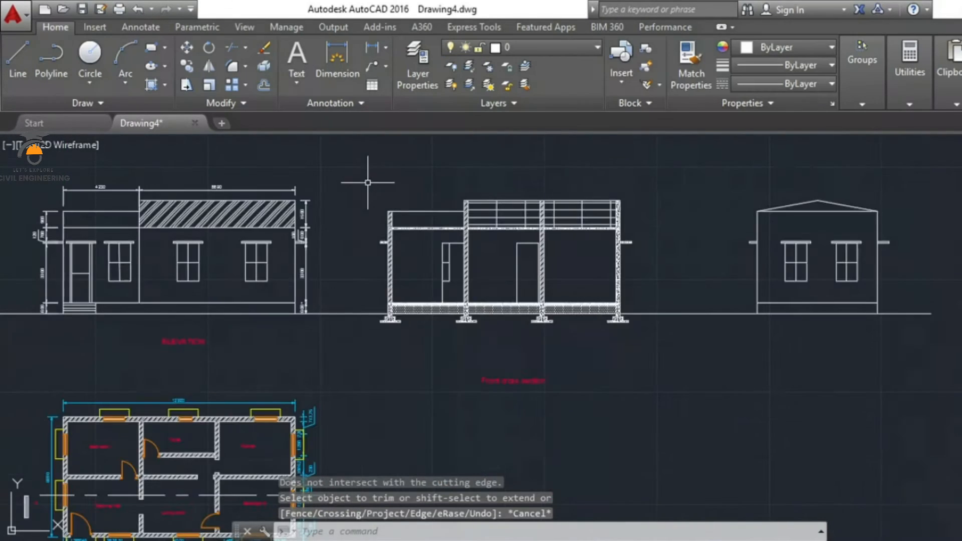
scroll(367, 182, "up", 2)
scroll(513, 309, "up", 4)
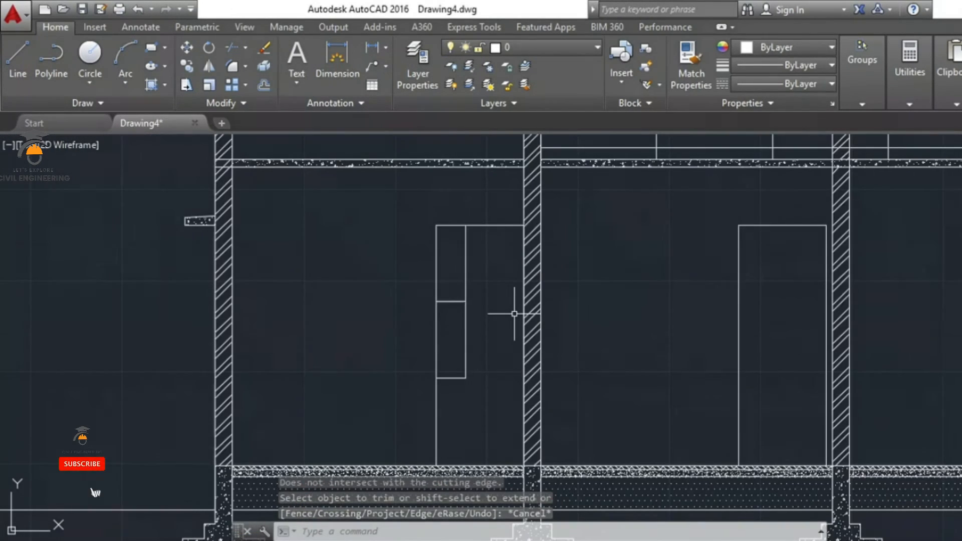
left_click(372, 204)
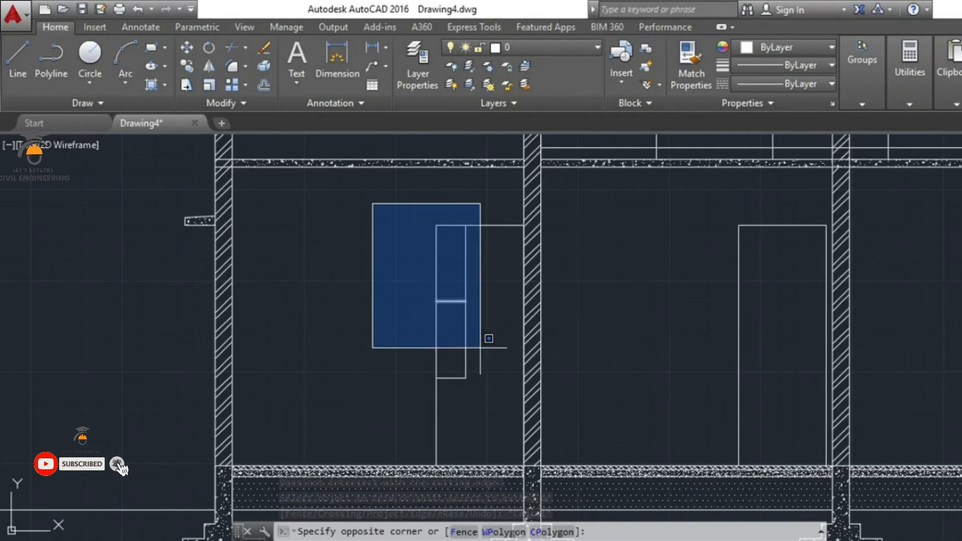
left_click(494, 396)
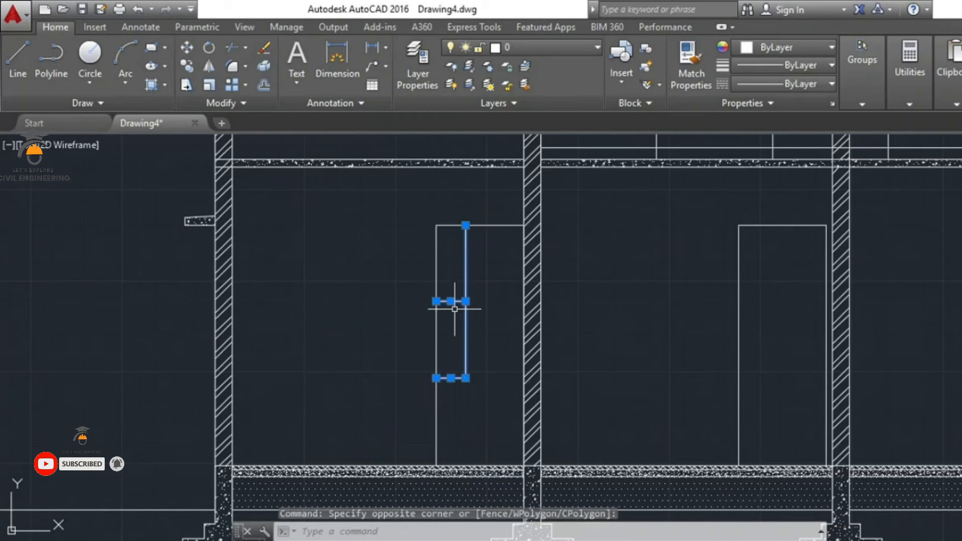
key("Escape")
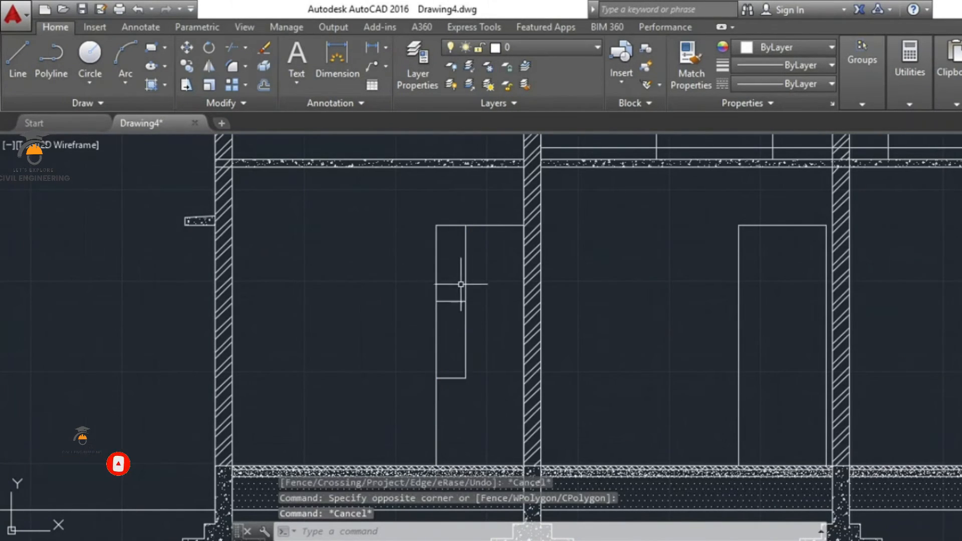
- Crossing-select the whole door in the cross section's first room, erase it, and undo the erase
scroll(492, 288, "down", 2)
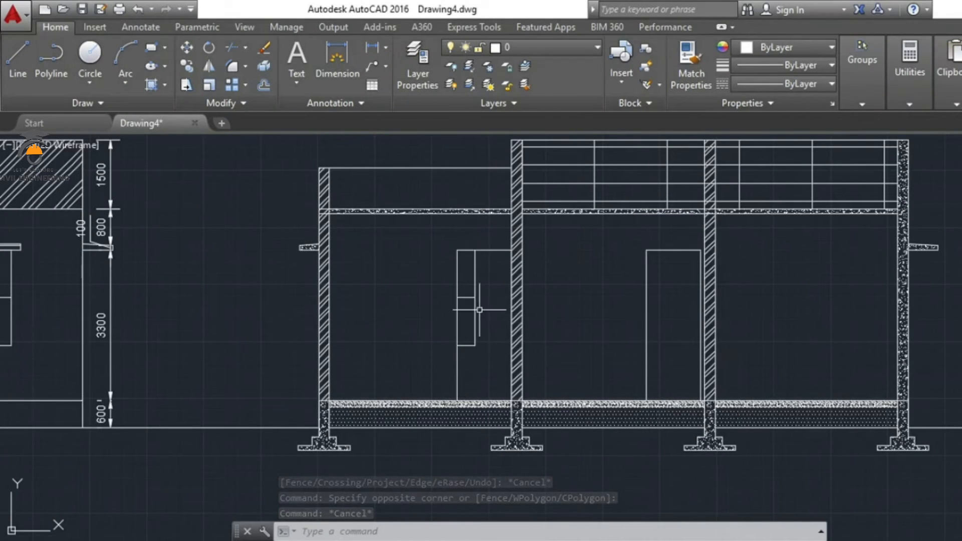
left_click(437, 226)
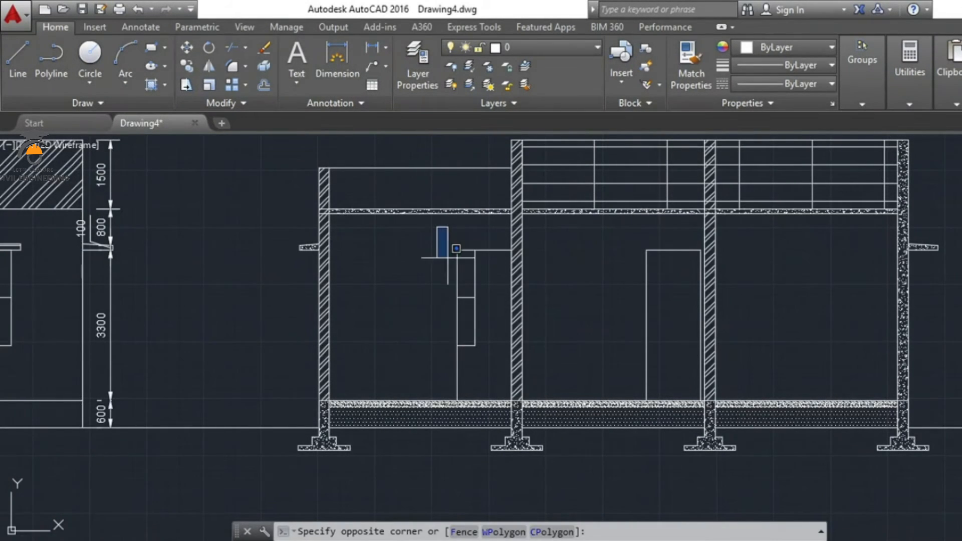
left_click(454, 281)
left_click(486, 360)
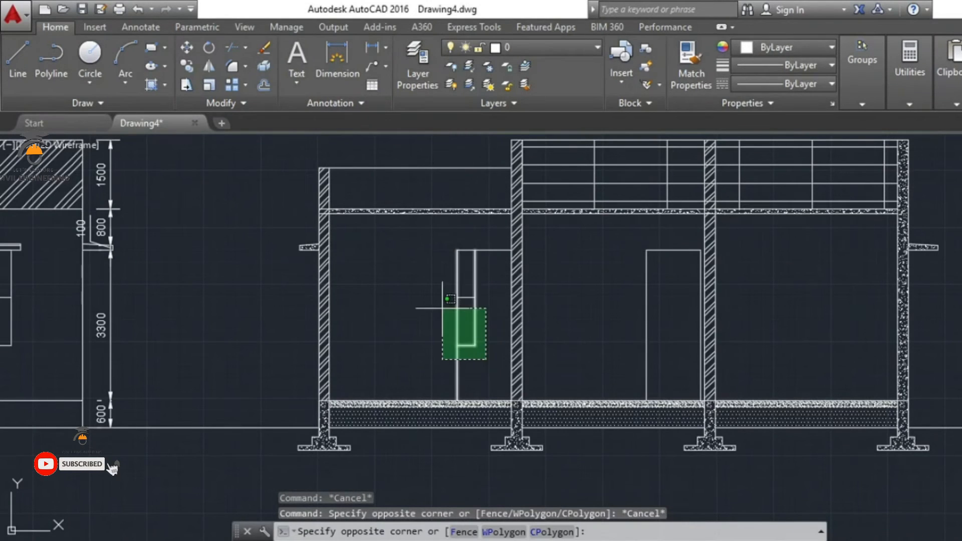
left_click(426, 236)
key("Delete")
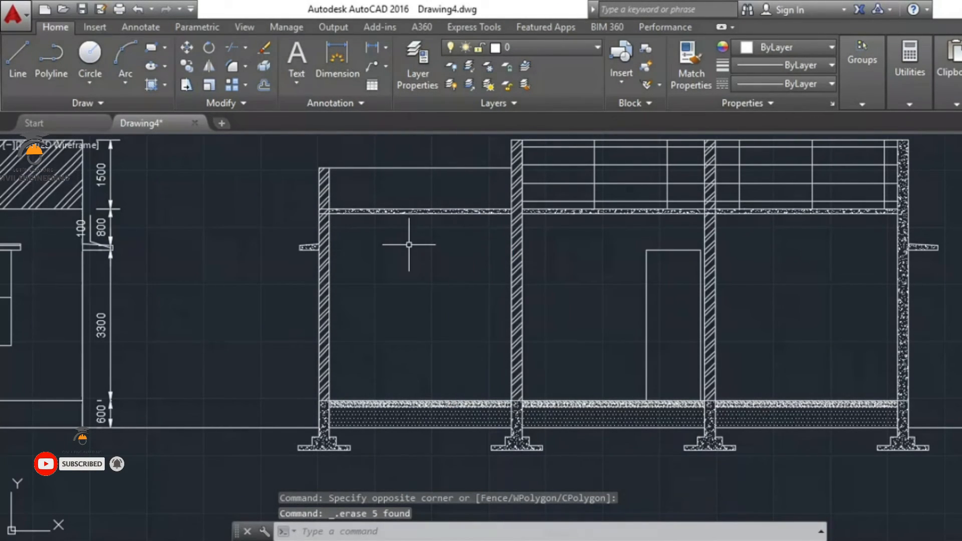
key("ctrl+z")
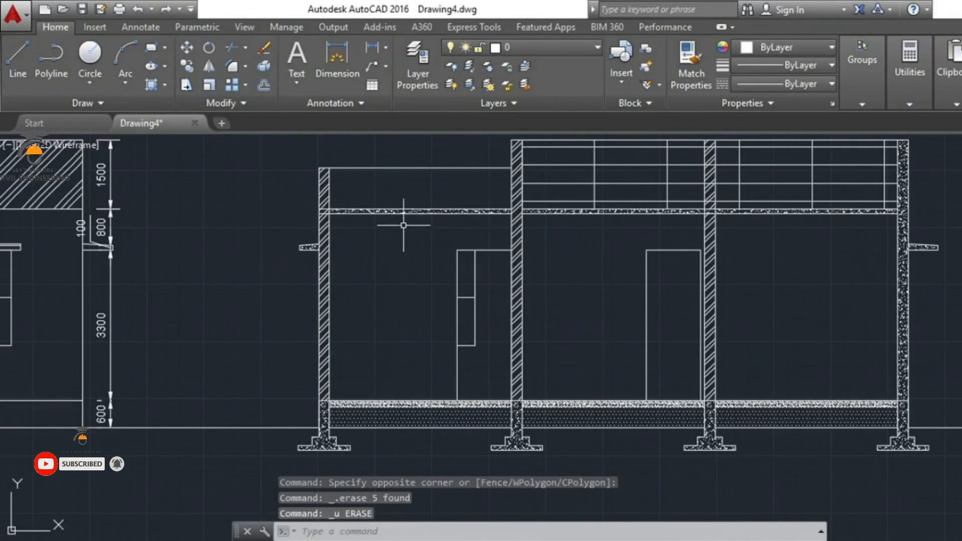
- Window-select the inner panel lines of the door in the cross section's first room, and cancel a second selection window over it
left_click(421, 230)
left_click(505, 380)
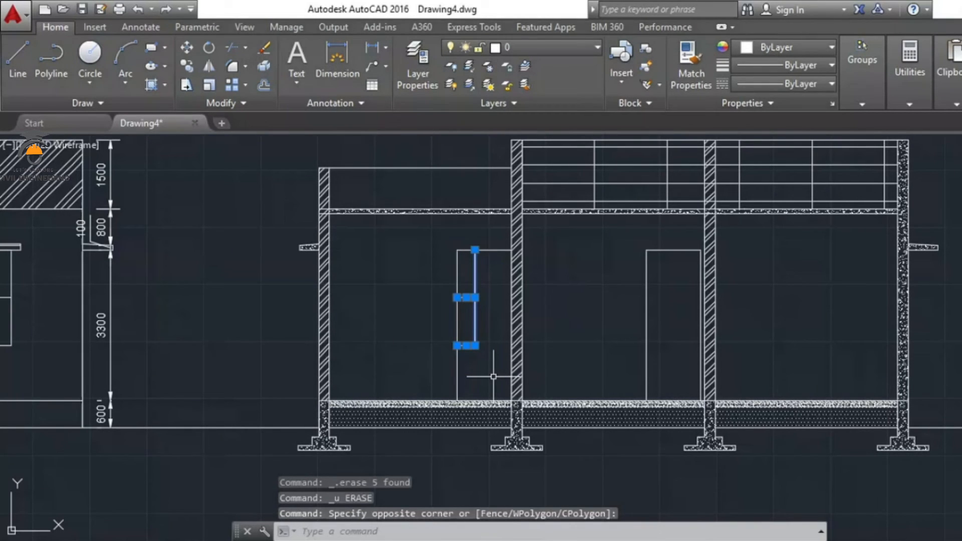
left_click(439, 242)
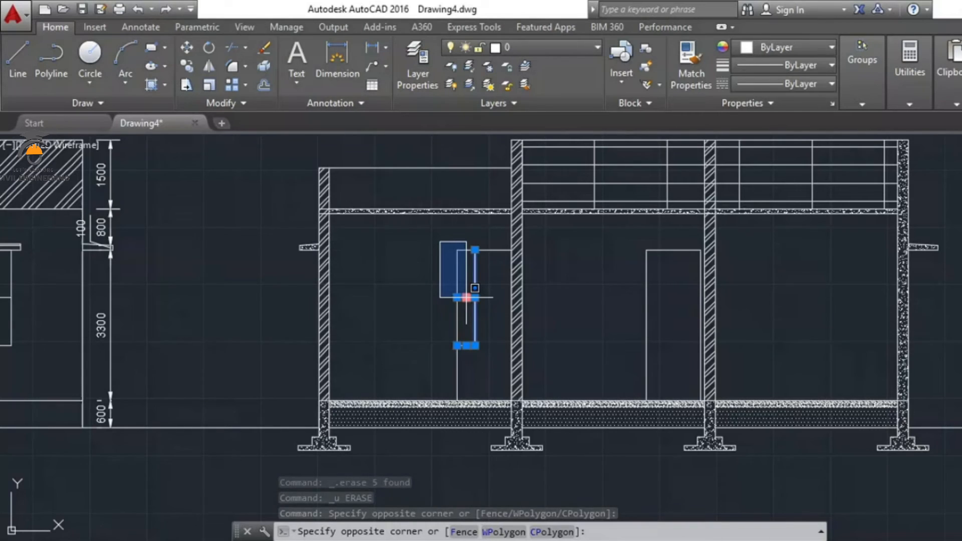
key("Escape")
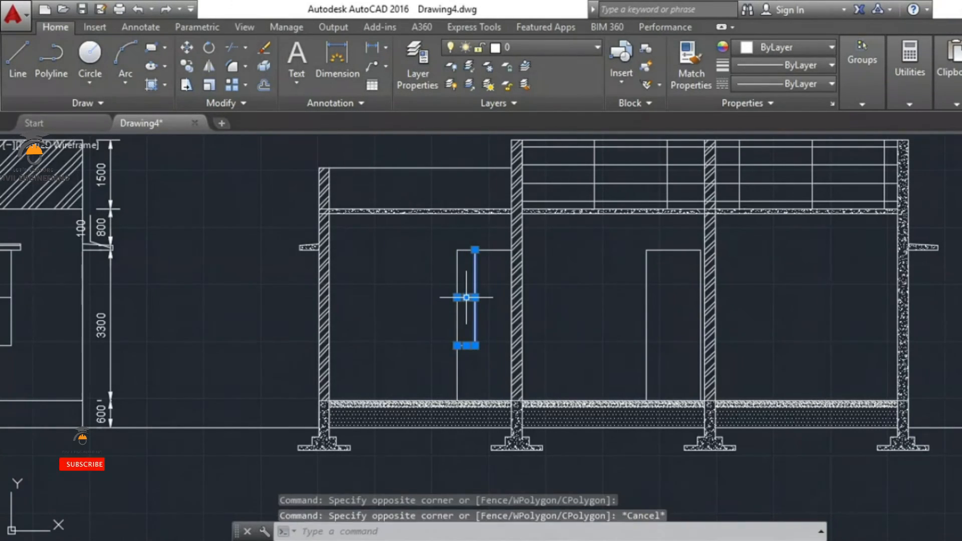
- Demonstrate a window selection and a crossing selection in the blank area below the cross section and side elevation
scroll(427, 241, "down", 4)
scroll(428, 242, "down", 2)
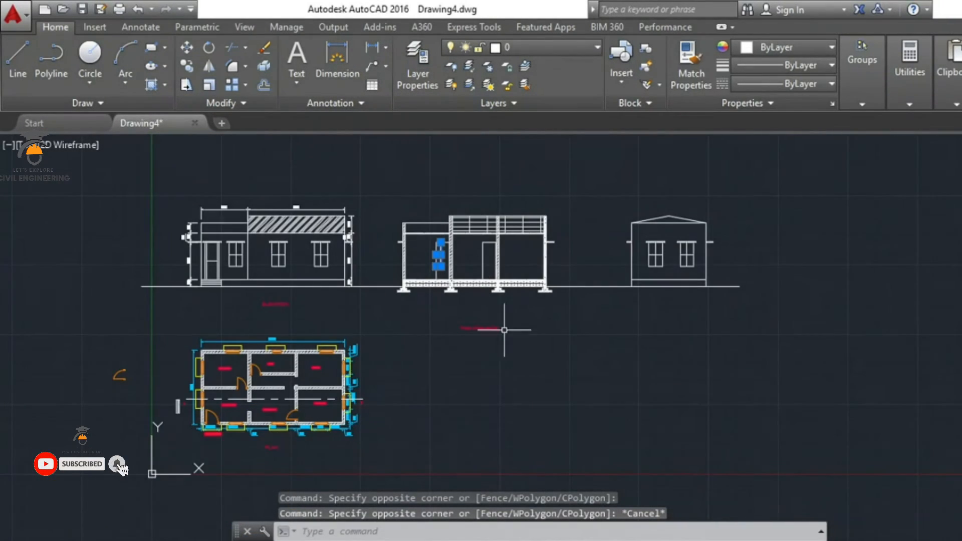
left_click(539, 339)
left_click(679, 438)
left_click(777, 461)
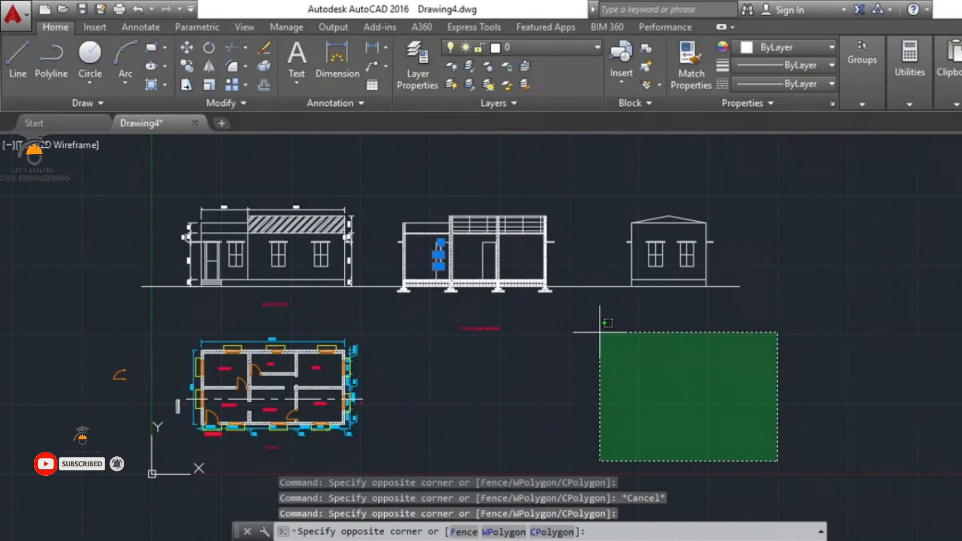
left_click(589, 325)
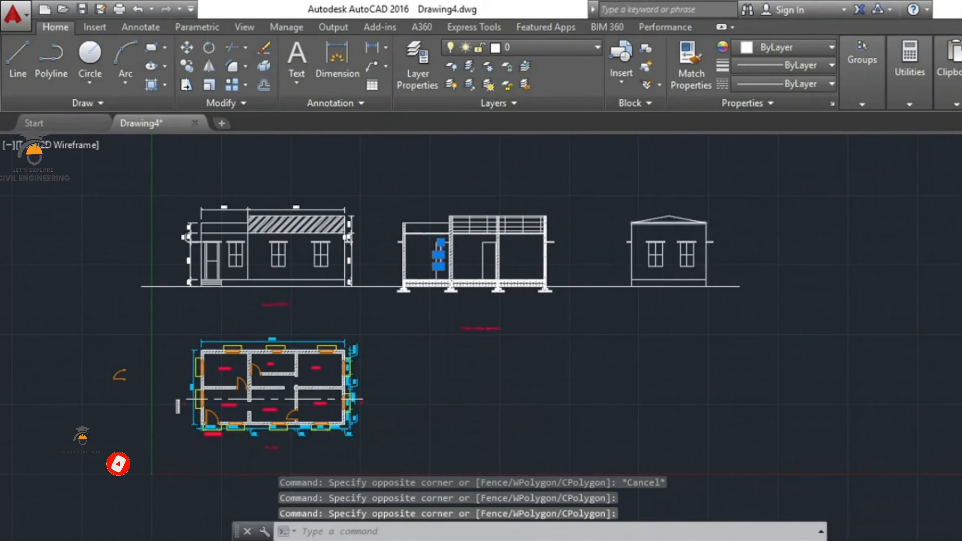
- Try a crossing selection over the lower part of the side elevation's first window, window-select its complete frame and bars, and clear the selection
scroll(674, 221, "up", 5)
scroll(647, 376, "up", 1)
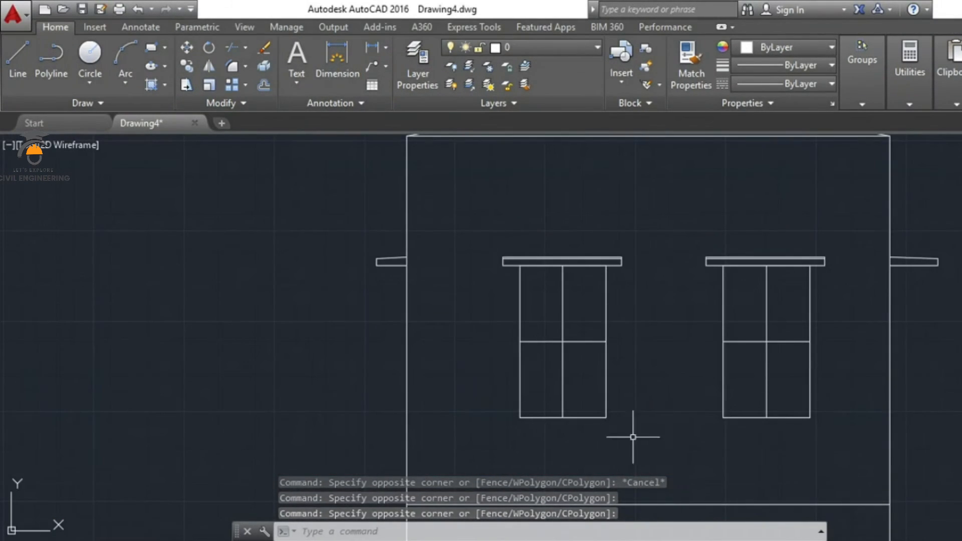
left_click(652, 439)
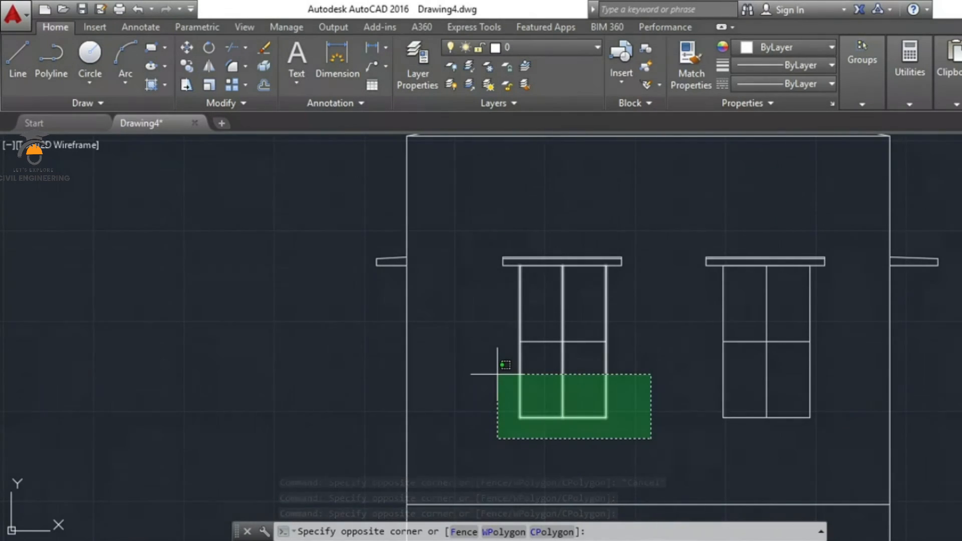
key("Escape")
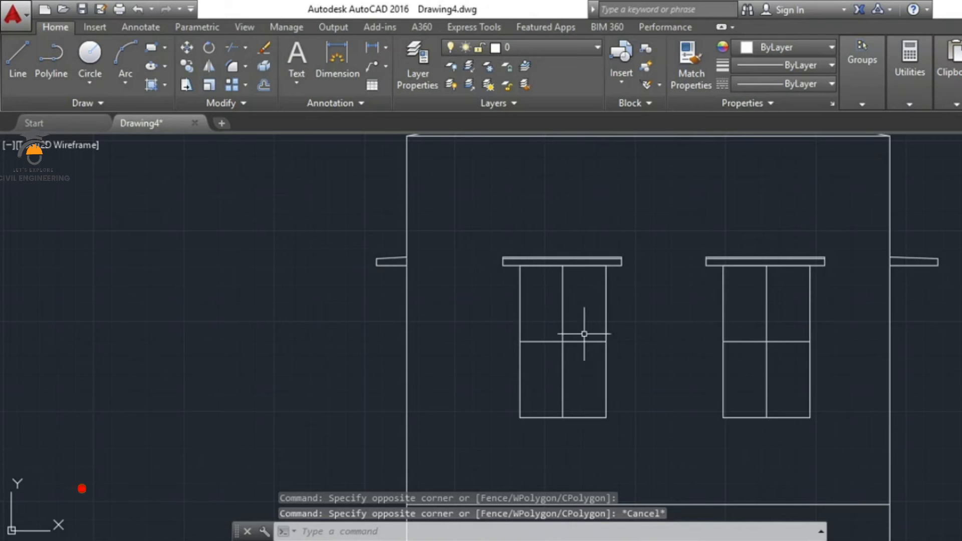
left_click(509, 244)
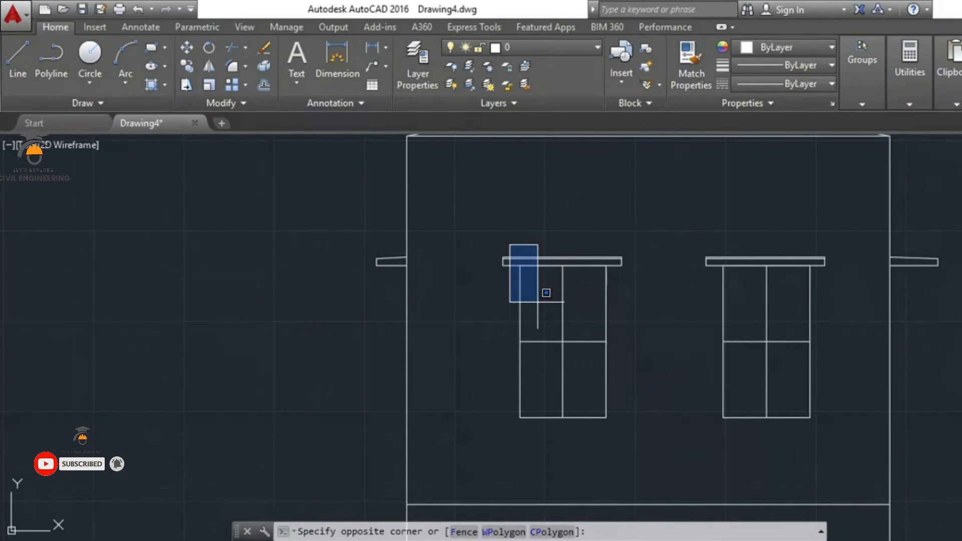
left_click(614, 432)
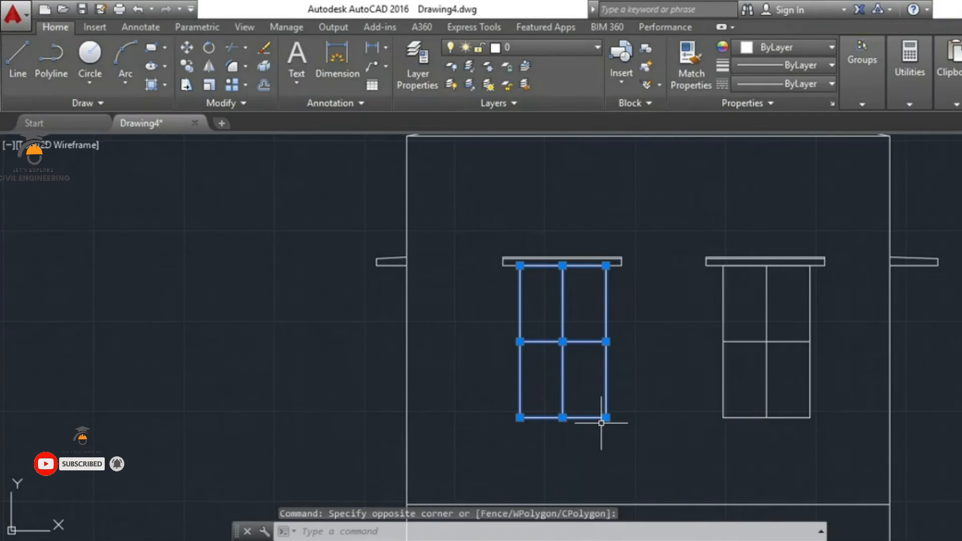
key("Escape")
- Crossing-select the crossed middle bars of the side elevation's first window, clear them, and try the same crossing selection again
left_click(585, 362)
left_click(553, 332)
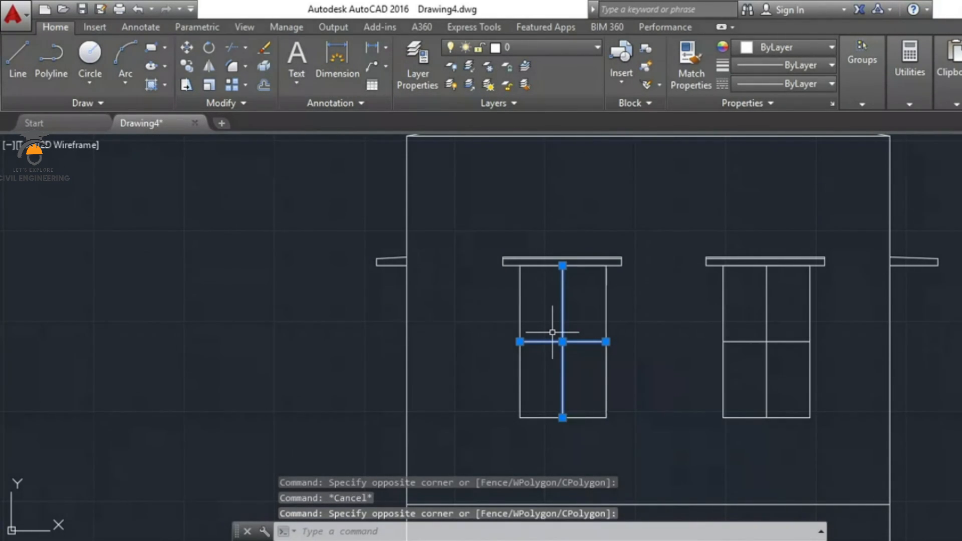
key("Escape")
left_click(590, 365)
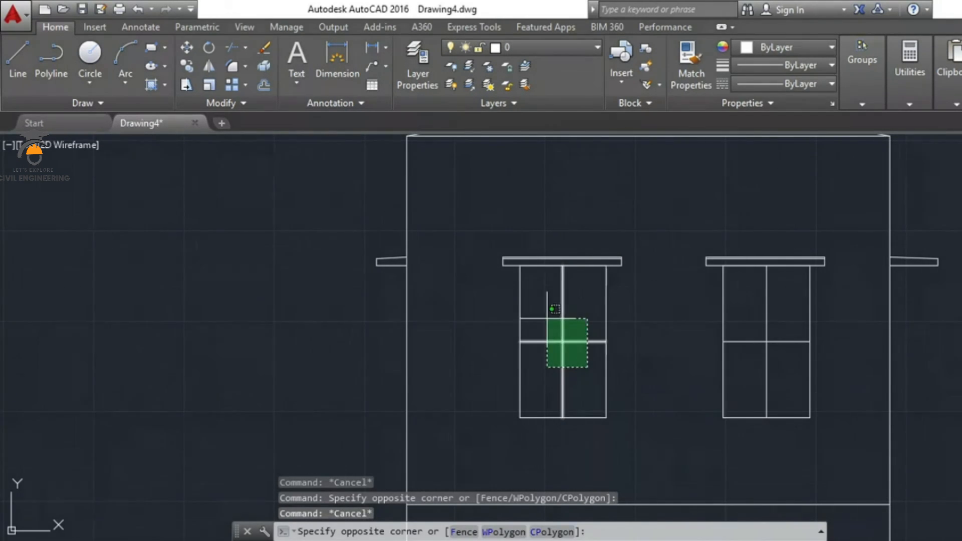
key("Escape")
- Crossing-select the side elevation's first window together with its sunshade, clear the selection, and cancel a further selection window
left_click(645, 453)
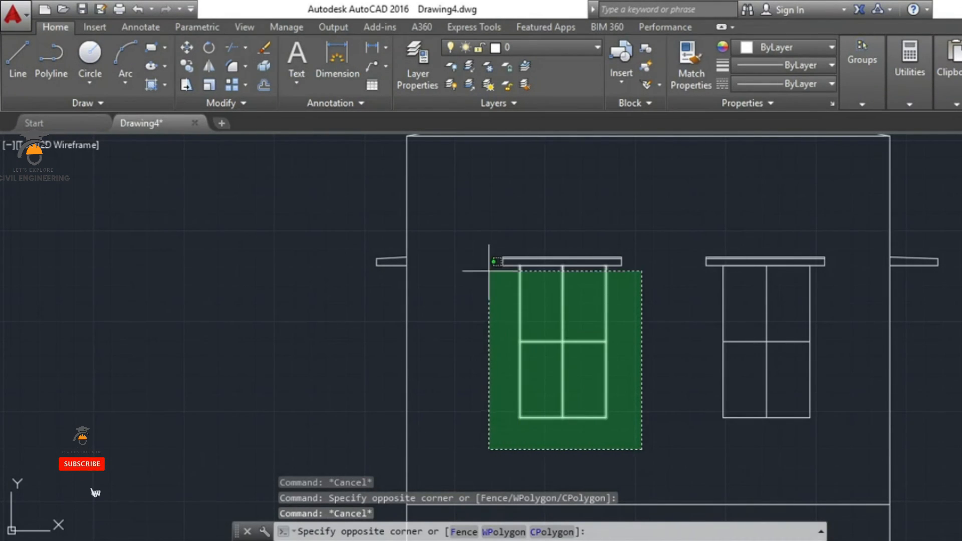
left_click(482, 243)
key("Escape")
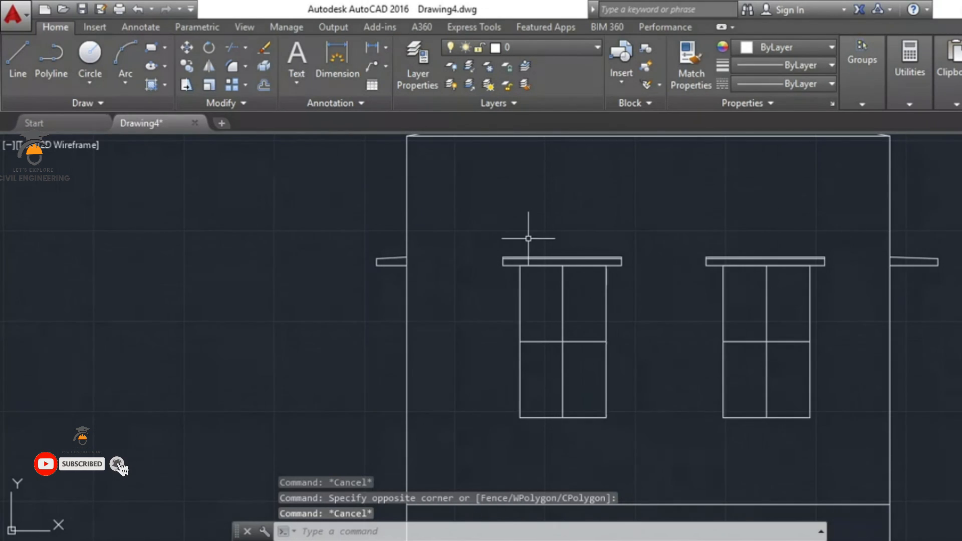
left_click(515, 229)
key("Escape")
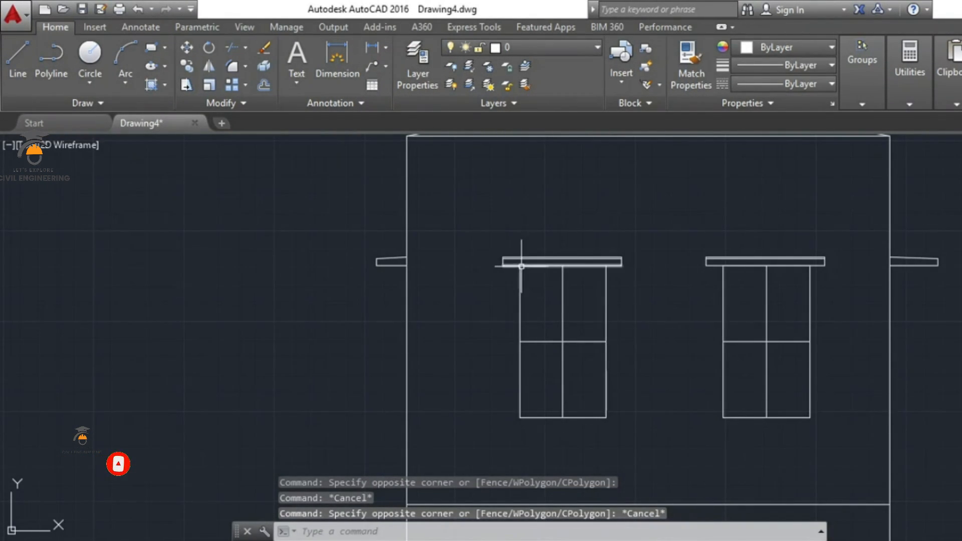
- Window-select the horizontal bar of the side elevation's first window, and add the rest of its frame and bars with a larger window
left_click(512, 271)
left_click(605, 344)
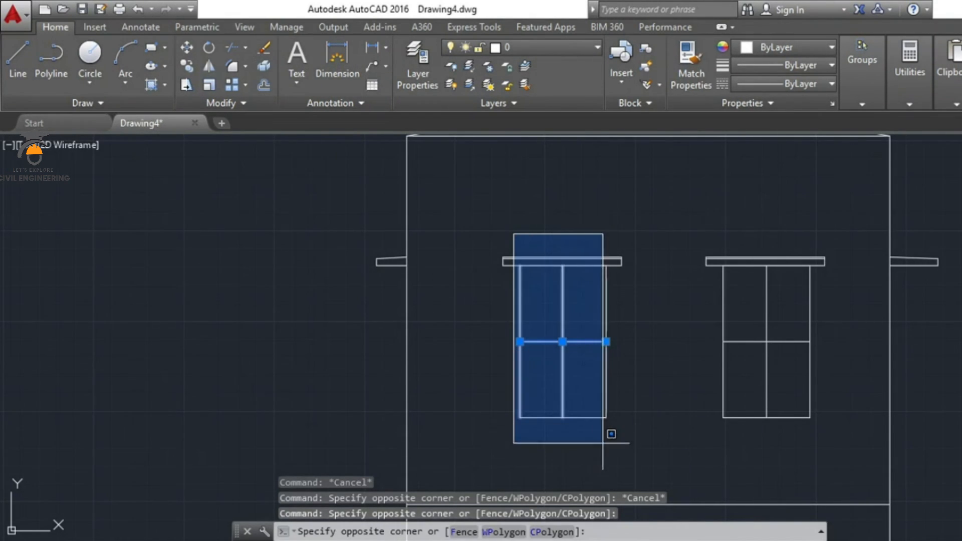
left_click(619, 444)
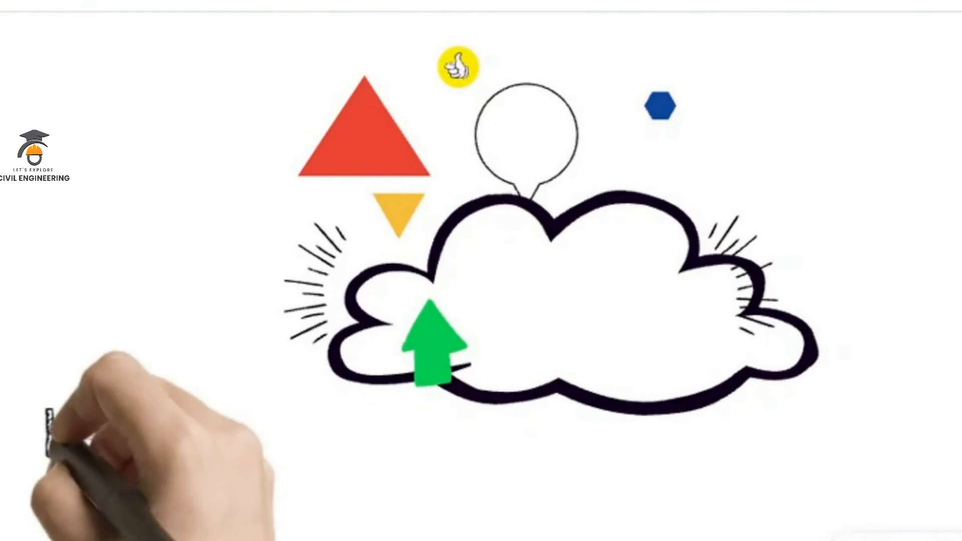